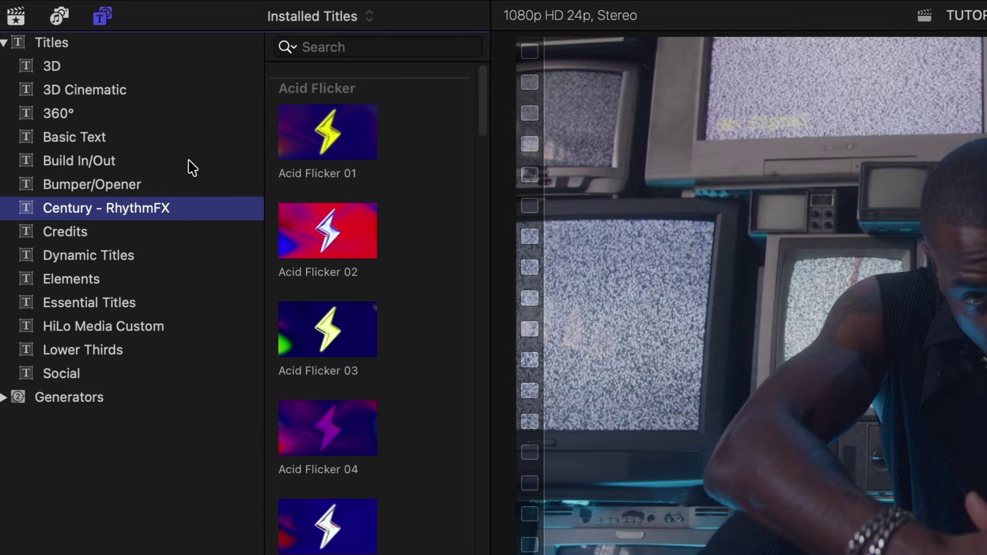
Hide the sidebar to show the RhythmFX titles in a wider grid, then scroll through them.
{"action": "left_click", "coordinate": [110, 16]}
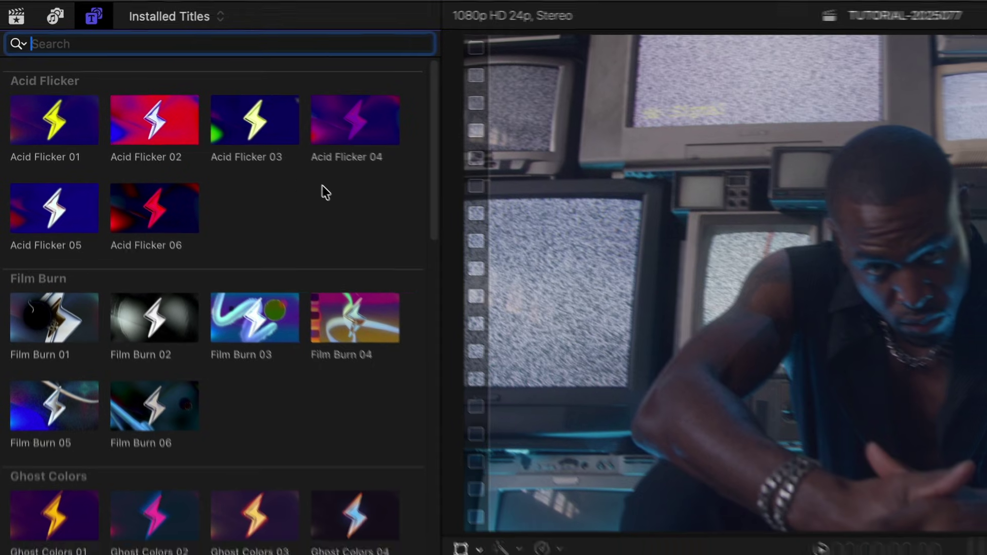
{"action": "scroll", "coordinate": [415, 196], "scroll_direction": "down", "scroll_amount": 10}
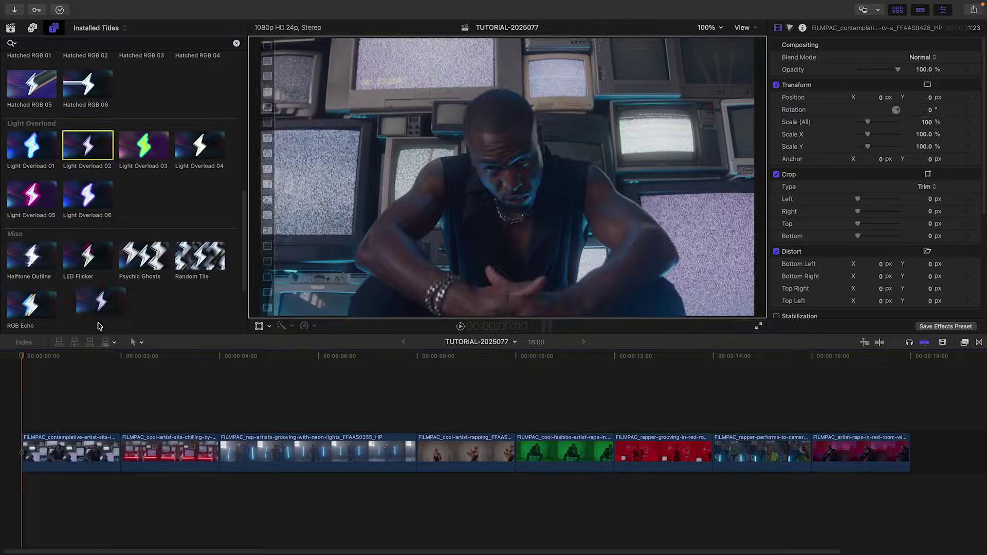
Add Light Overload 02 over the TV-wall clip and scroll through its Overload, Glint, Bulge and blend parameters.
{"action": "left_click_drag", "start_coordinate": [87, 146], "coordinate": [33, 419]}
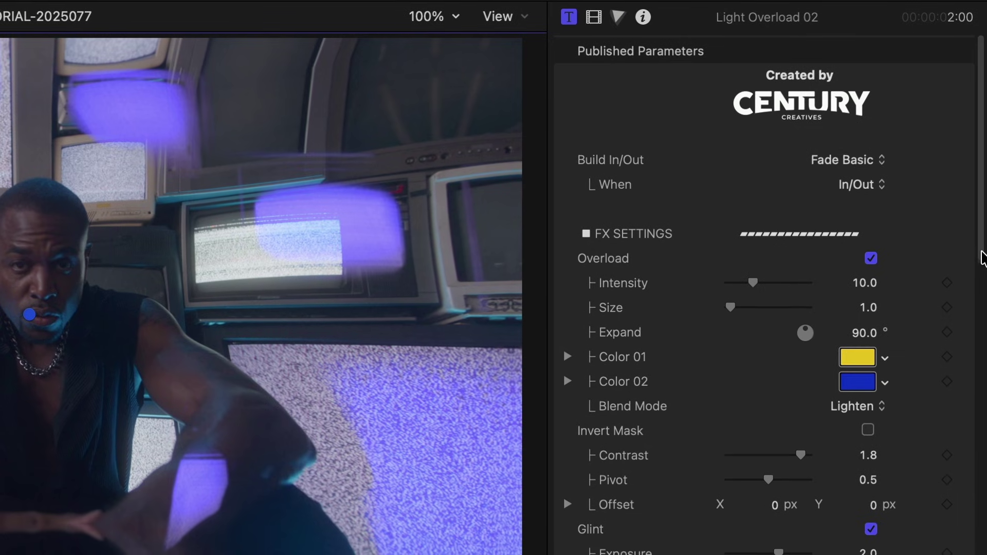
{"action": "scroll", "coordinate": [981, 257], "scroll_direction": "down", "scroll_amount": 2}
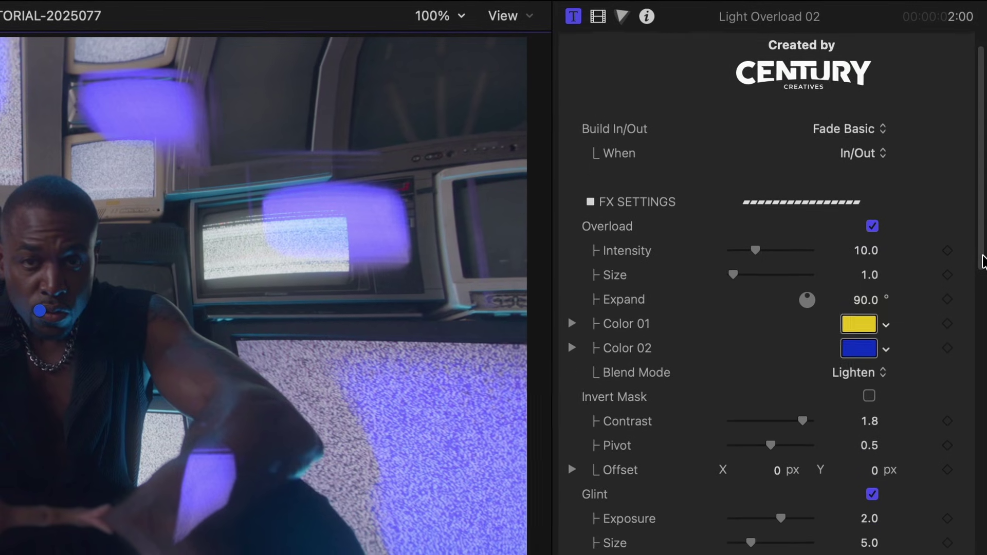
{"action": "scroll", "coordinate": [982, 269], "scroll_direction": "down", "scroll_amount": 4}
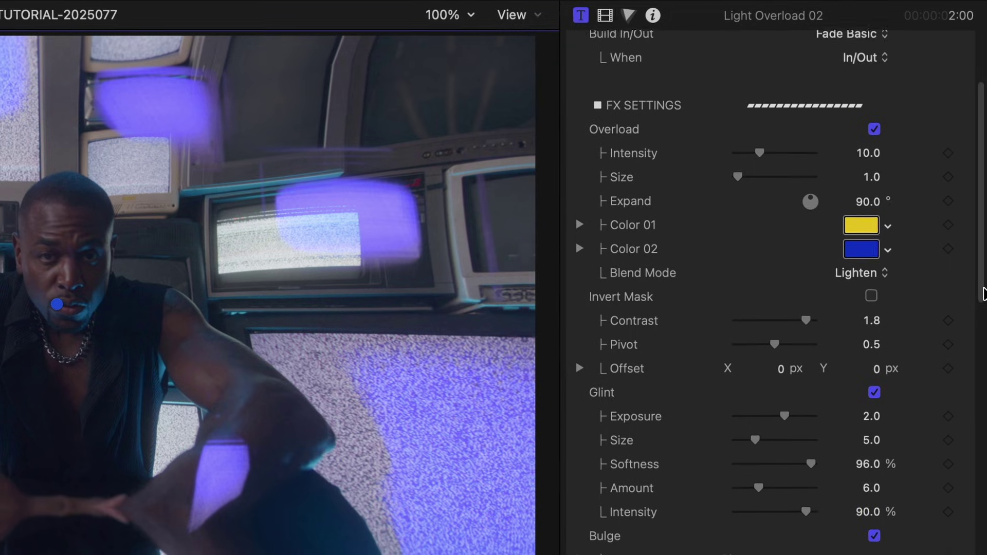
{"action": "scroll", "coordinate": [982, 299], "scroll_direction": "down", "scroll_amount": 4}
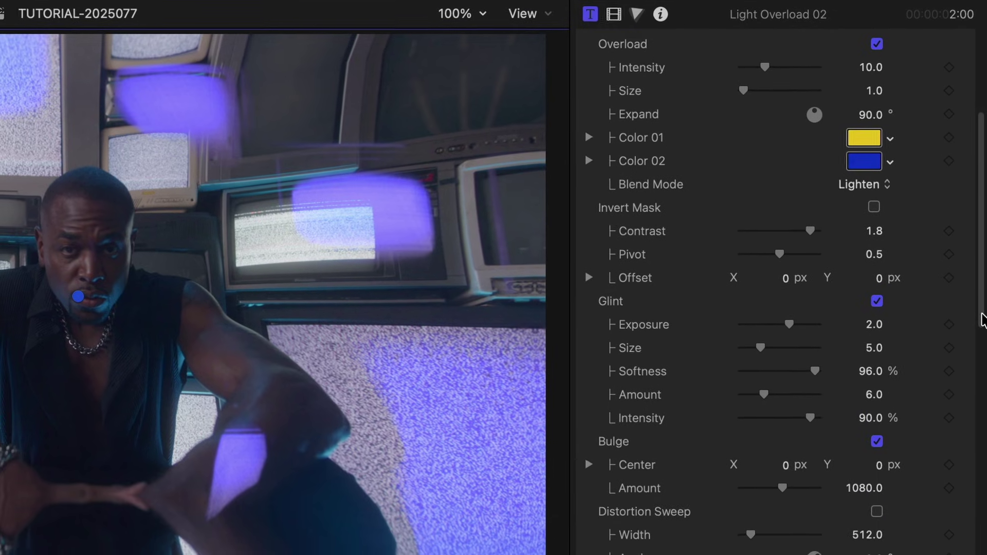
{"action": "scroll", "coordinate": [982, 349], "scroll_direction": "down", "scroll_amount": 6}
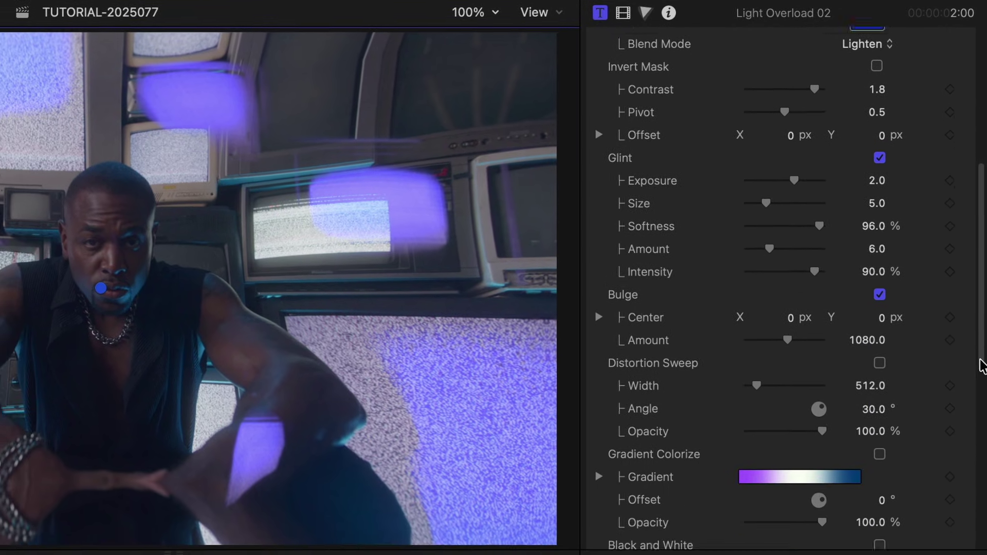
{"action": "scroll", "coordinate": [982, 374], "scroll_direction": "down", "scroll_amount": 5}
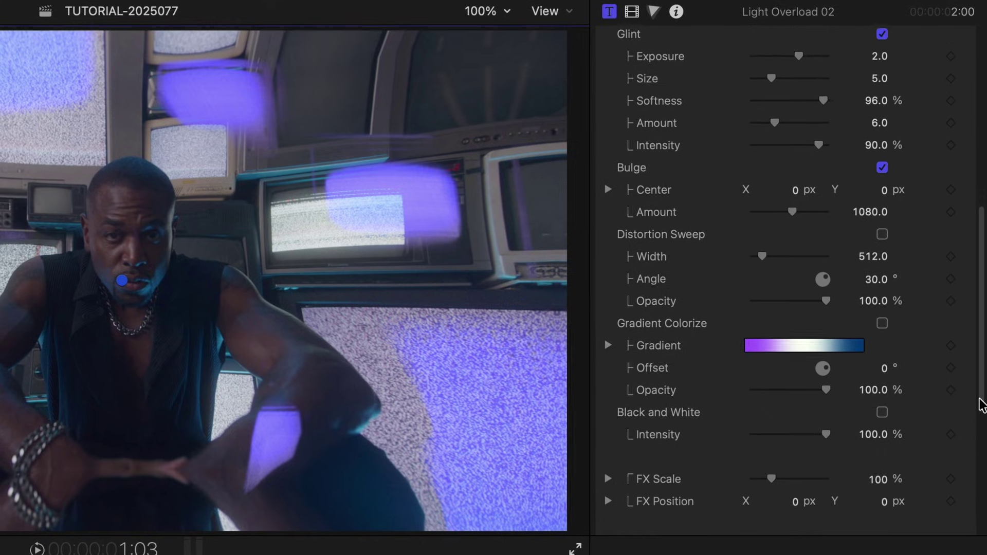
{"action": "scroll", "coordinate": [981, 411], "scroll_direction": "down", "scroll_amount": 6}
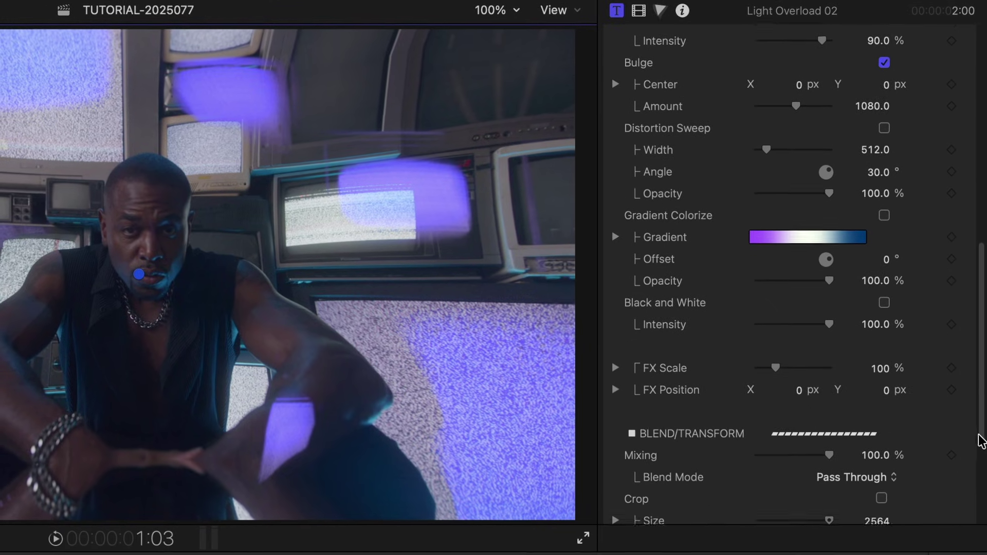
{"action": "scroll", "coordinate": [979, 457], "scroll_direction": "down", "scroll_amount": 5}
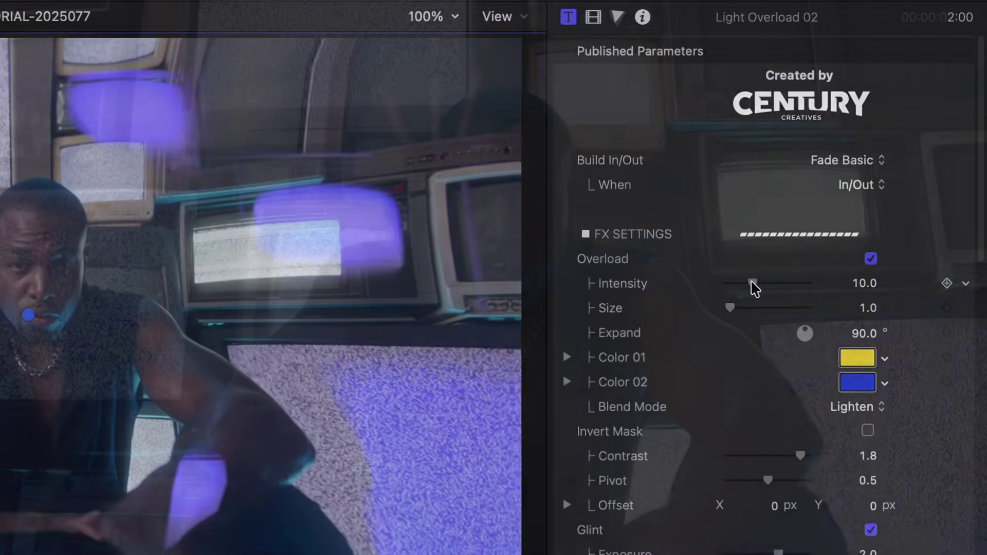
Raise the Overload intensity to 32, enlarge the glow, and make Color 02 light blue.
{"action": "left_click_drag", "start_coordinate": [751, 280], "coordinate": [838, 277]}
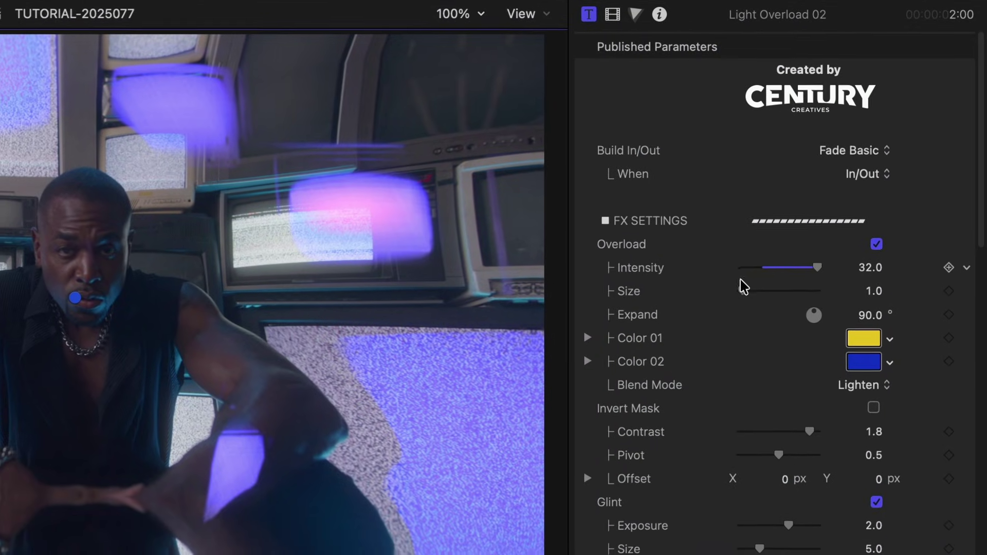
{"action": "left_click_drag", "start_coordinate": [738, 297], "coordinate": [773, 275]}
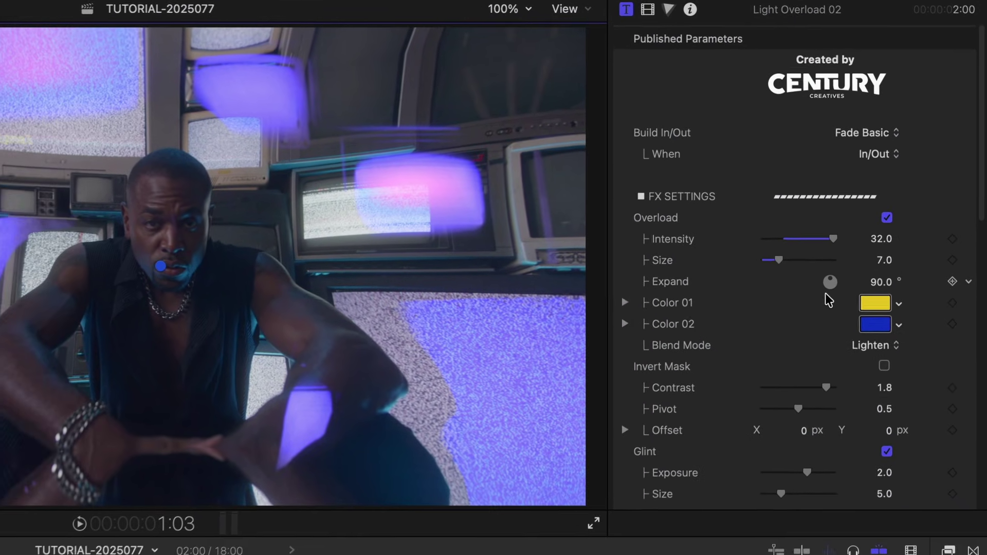
{"action": "left_click", "coordinate": [872, 333]}
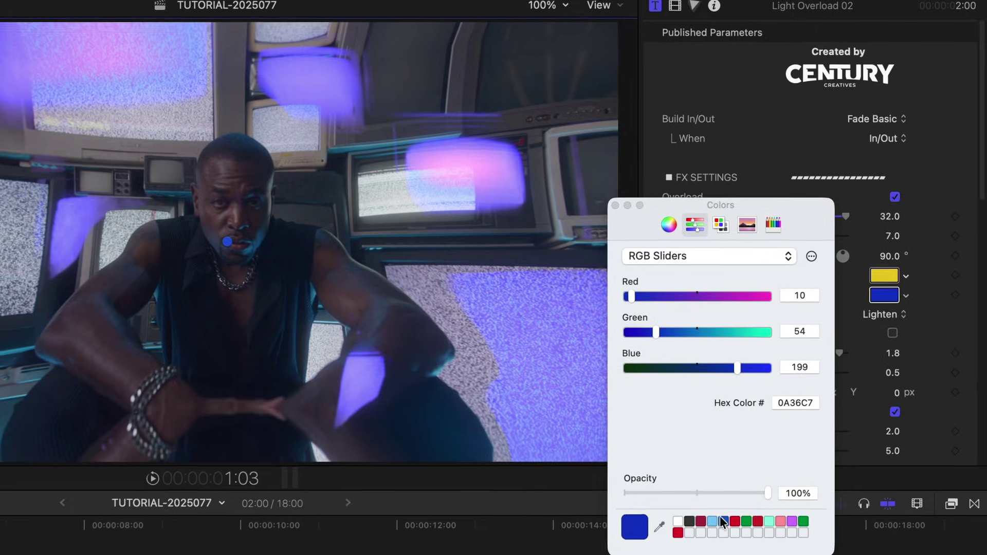
{"action": "left_click", "coordinate": [708, 529]}
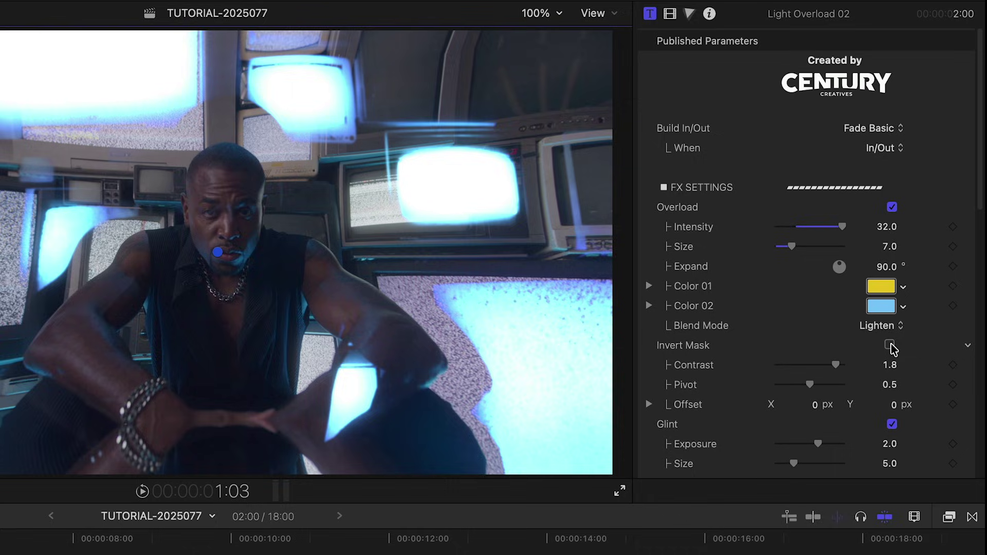
{"action": "left_click", "coordinate": [890, 345]}
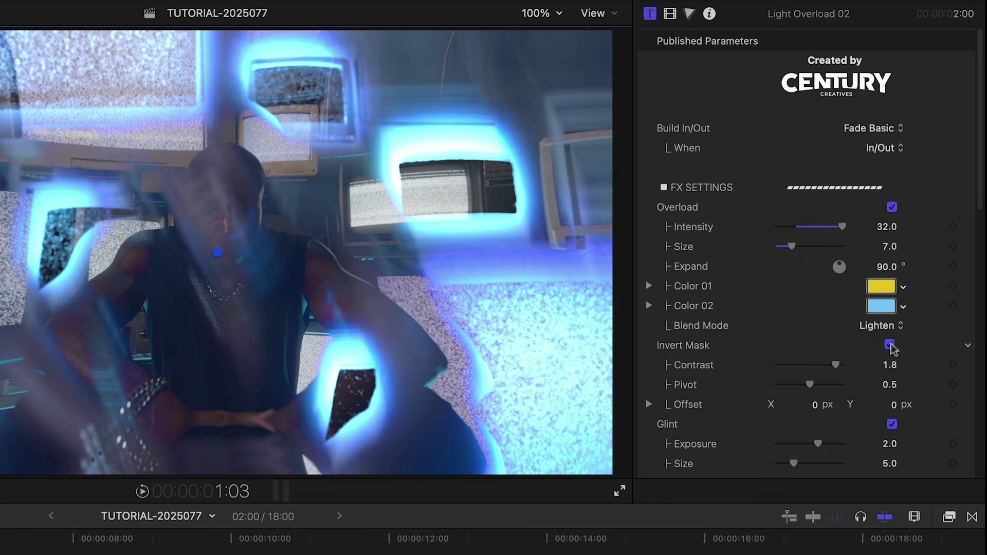
{"action": "left_click", "coordinate": [890, 345]}
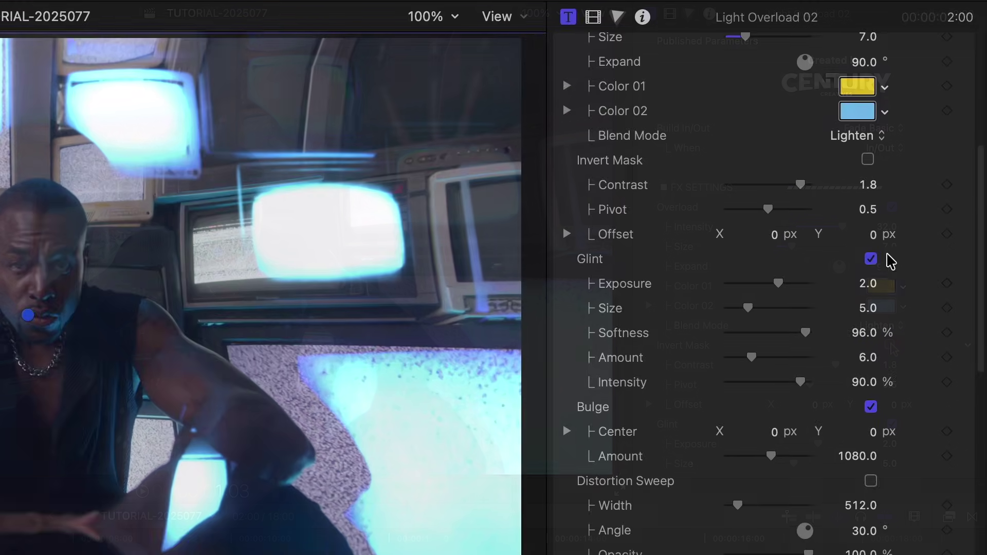
Enable Glint with exposure 3.0 and increase the Bulge amount to 1080.
{"action": "left_click", "coordinate": [894, 424]}
{"action": "left_click", "coordinate": [876, 260]}
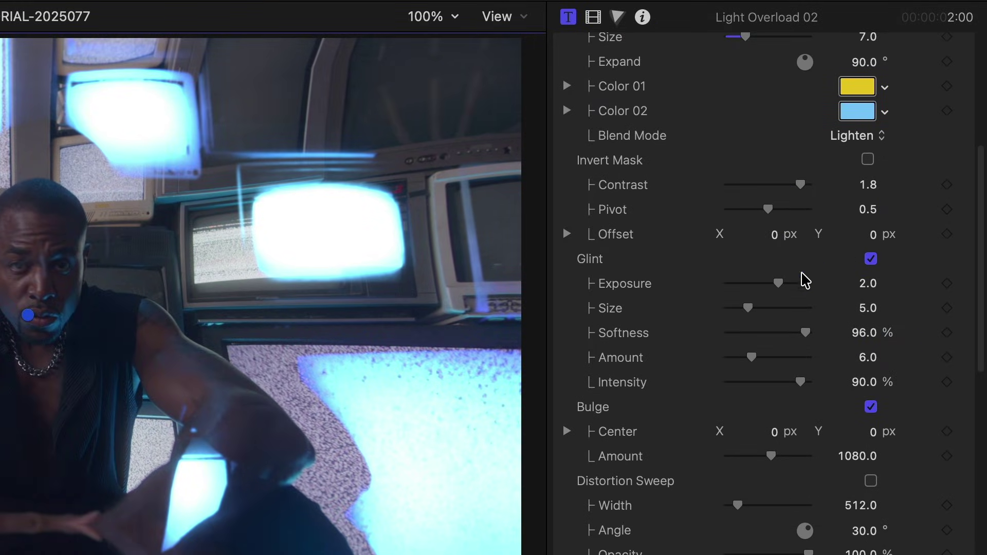
{"action": "left_click_drag", "start_coordinate": [779, 284], "coordinate": [784, 286]}
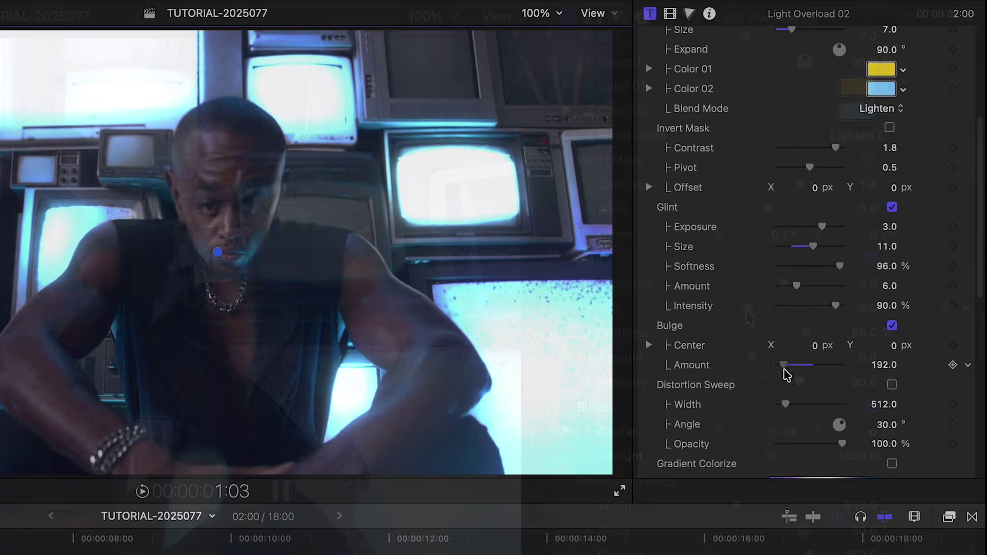
{"action": "left_click_drag", "start_coordinate": [733, 456], "coordinate": [790, 464]}
{"action": "mouse_move", "coordinate": [829, 377]}
{"action": "left_mouse_down"}
{"action": "mouse_move", "coordinate": [852, 377]}
{"action": "mouse_move", "coordinate": [813, 377]}
{"action": "left_mouse_up"}
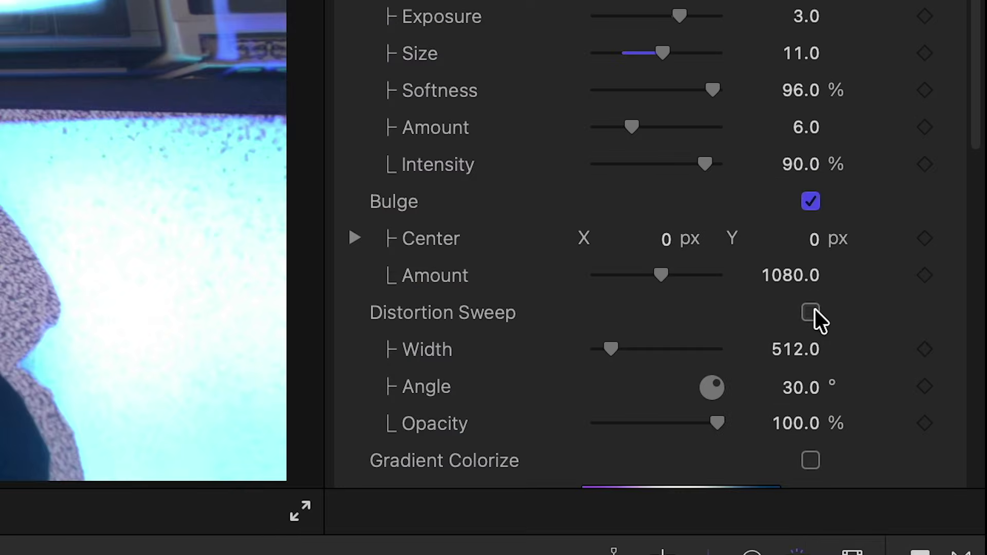
Enable Distortion Sweep and Gradient Colorize, set scale 75% and mixing 0%, then add Film Burn 03 over clip two.
{"action": "left_click", "coordinate": [814, 311]}
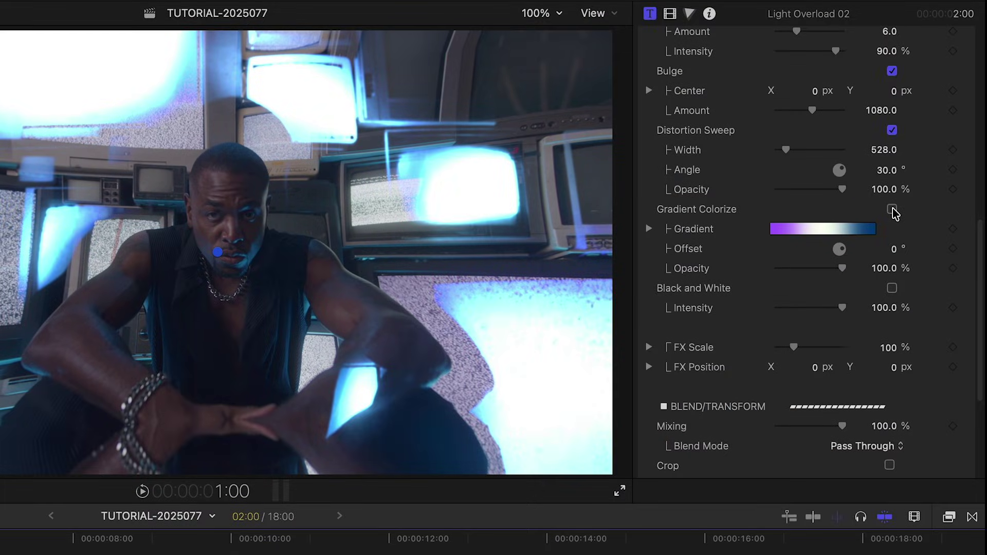
{"action": "left_click", "coordinate": [893, 211]}
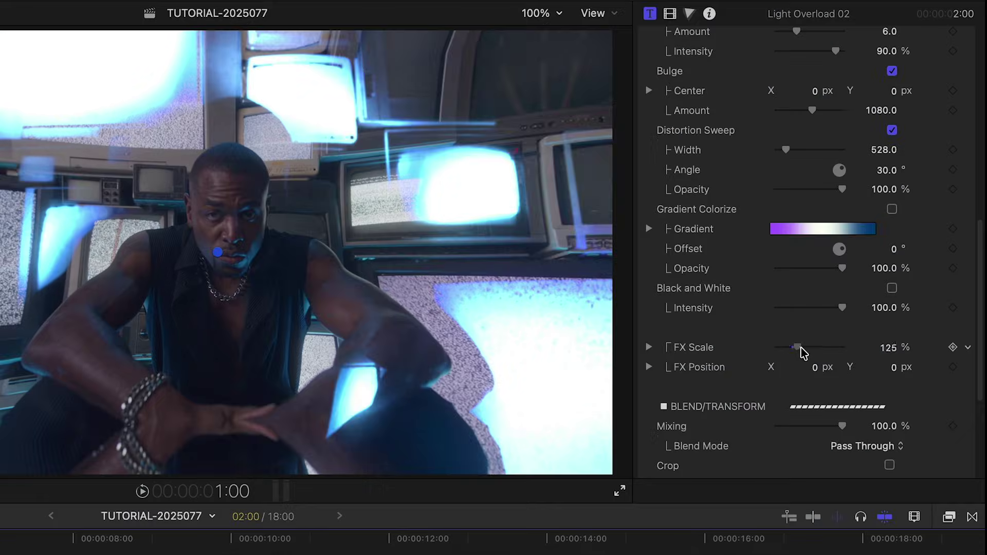
{"action": "left_click_drag", "start_coordinate": [798, 349], "coordinate": [810, 367]}
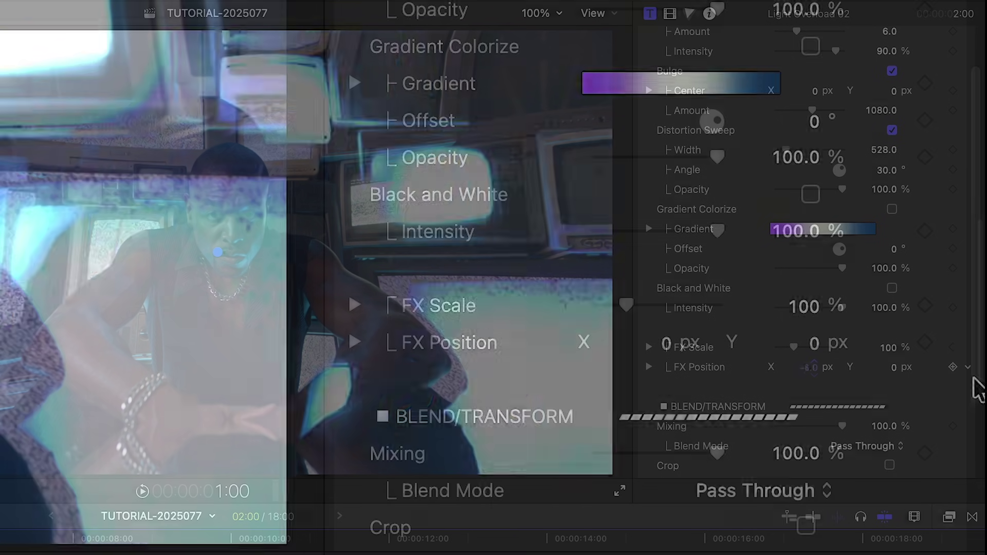
{"action": "left_click_drag", "start_coordinate": [975, 381], "coordinate": [977, 537]}
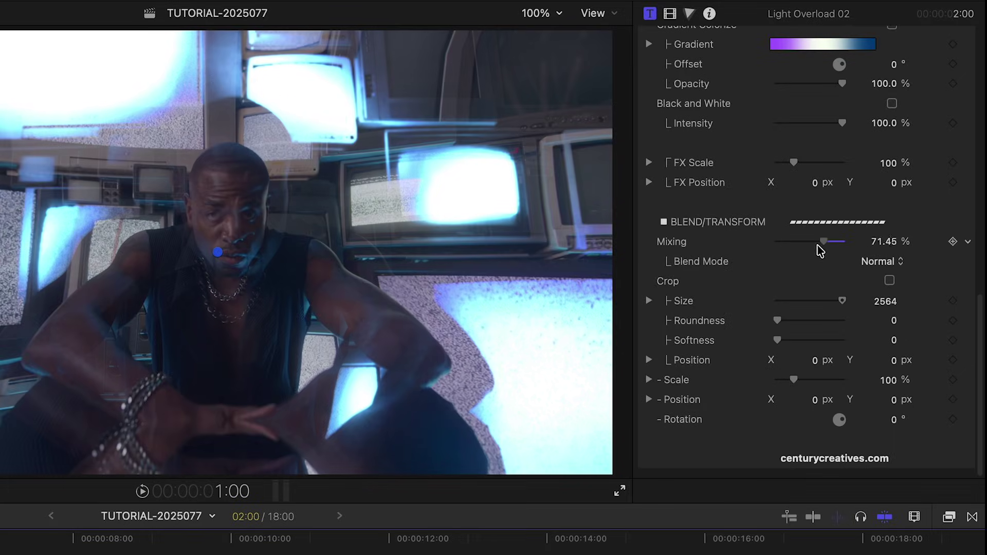
{"action": "left_click_drag", "start_coordinate": [819, 249], "coordinate": [856, 257]}
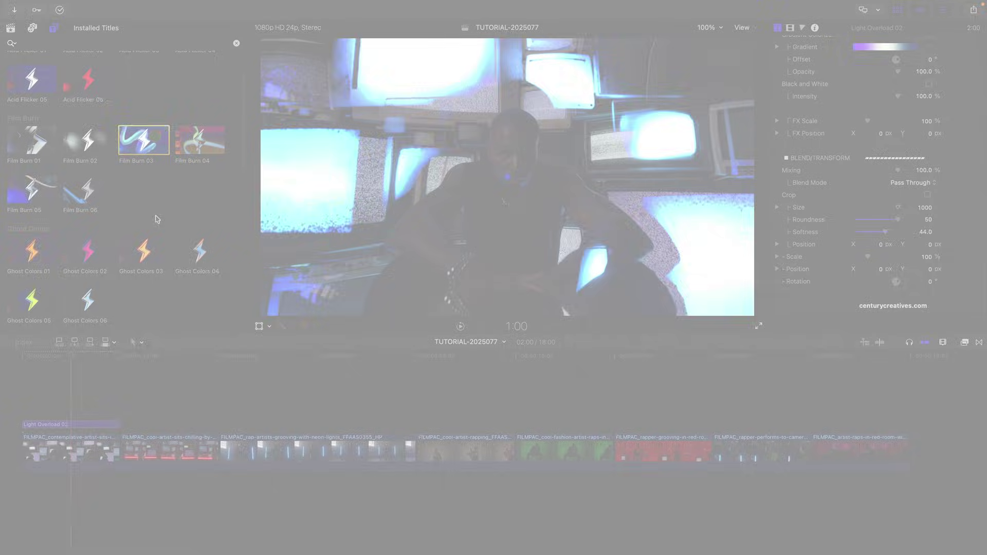
{"action": "left_click_drag", "start_coordinate": [143, 140], "coordinate": [121, 423]}
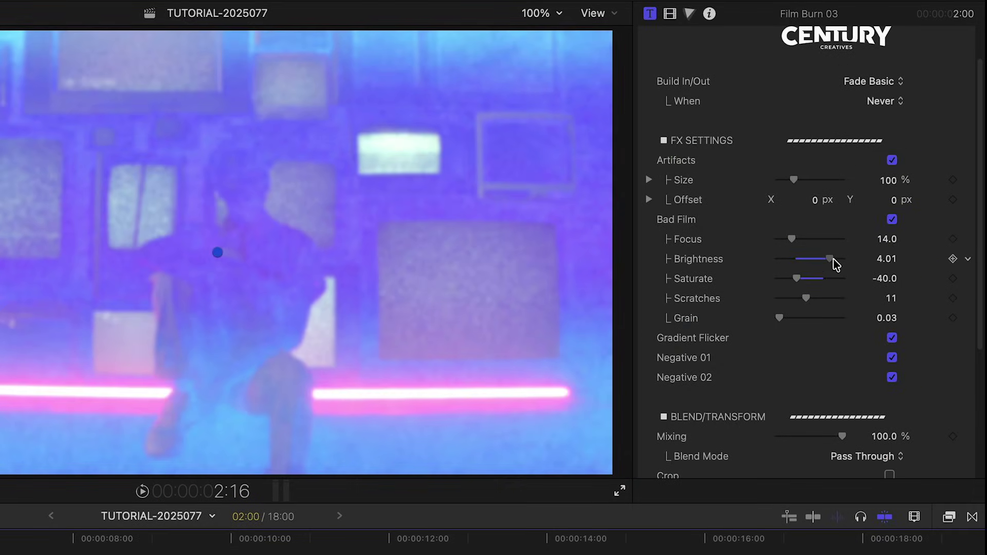
Lower Film Burn 03's saturation to -61 and place Halftone Outline above the neon-lights clip.
{"action": "left_click_drag", "start_coordinate": [891, 213], "coordinate": [869, 211]}
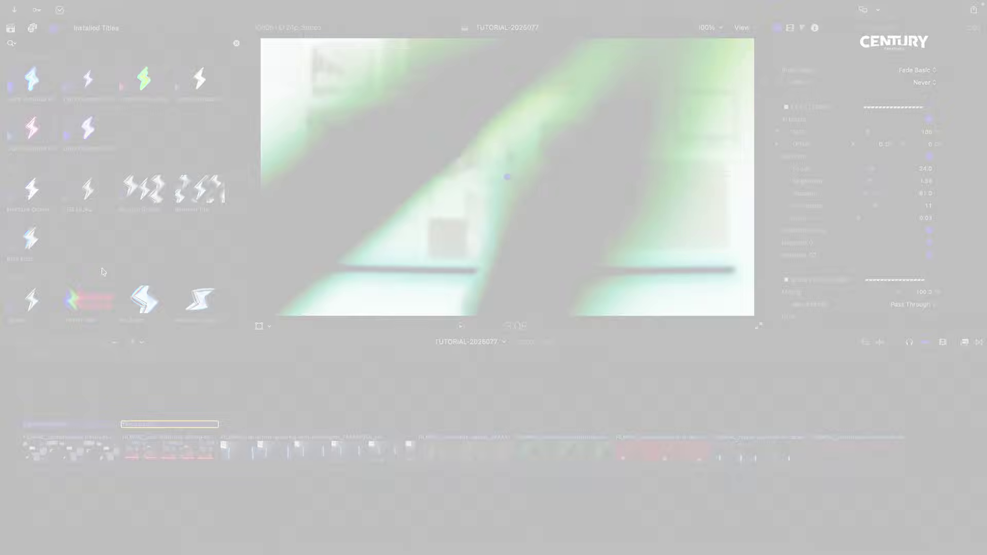
{"action": "left_click_drag", "start_coordinate": [102, 271], "coordinate": [267, 416]}
{"action": "left_click", "coordinate": [280, 356]}
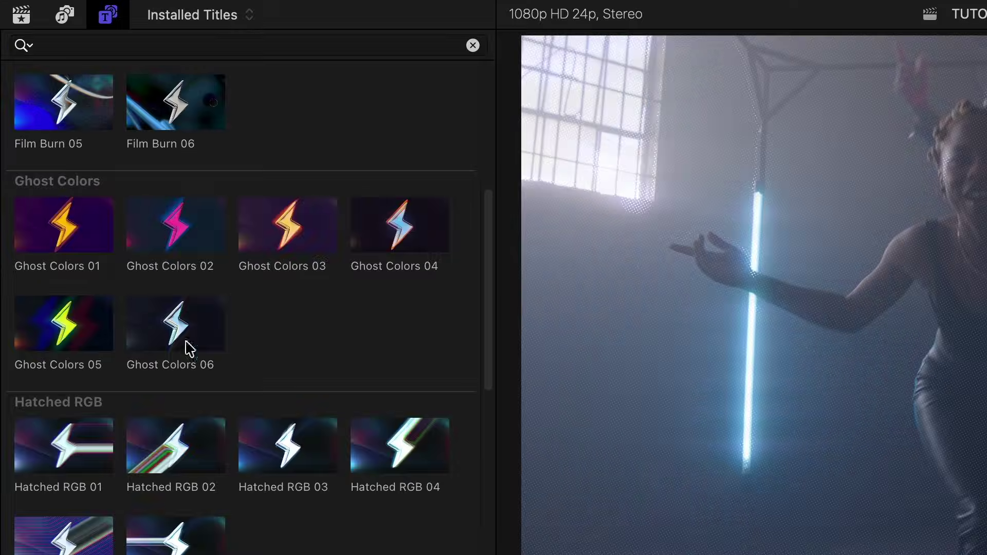
Layer Ghost Colors 06 above Halftone Outline and preview the Ghost Colors and Hit Pan effects full screen.
{"action": "left_click_drag", "start_coordinate": [190, 349], "coordinate": [591, 554]}
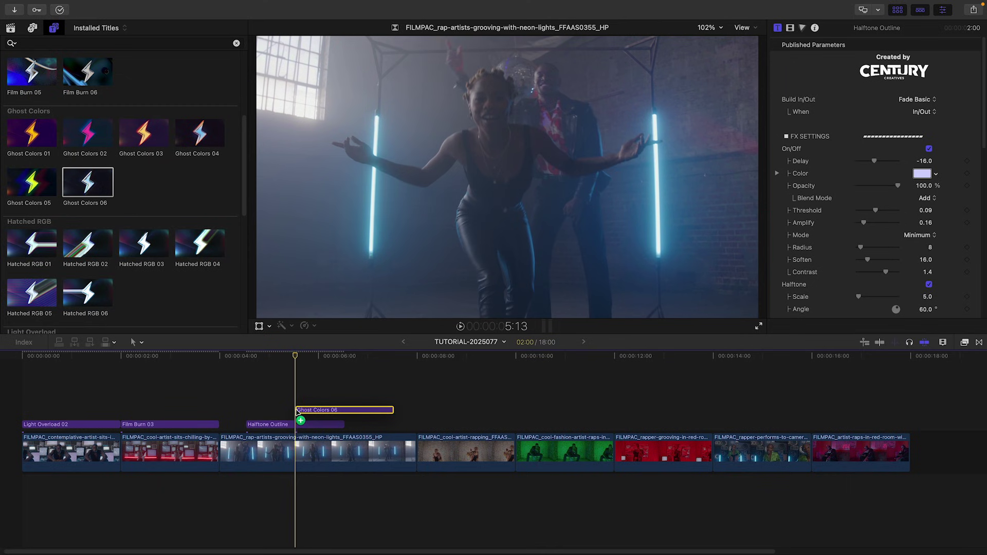
{"action": "key", "text": "shift+super+f"}
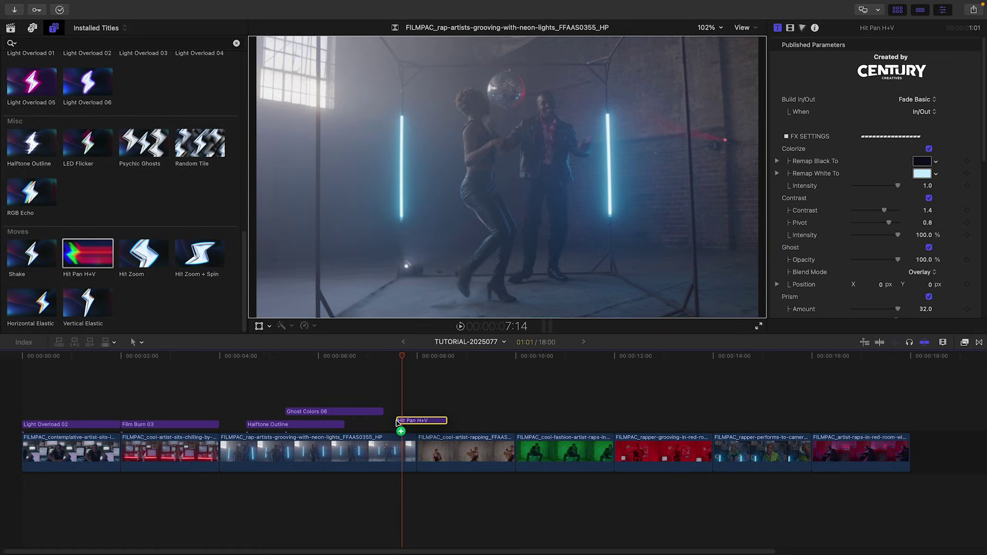
{"action": "key", "text": "shift+super+f"}
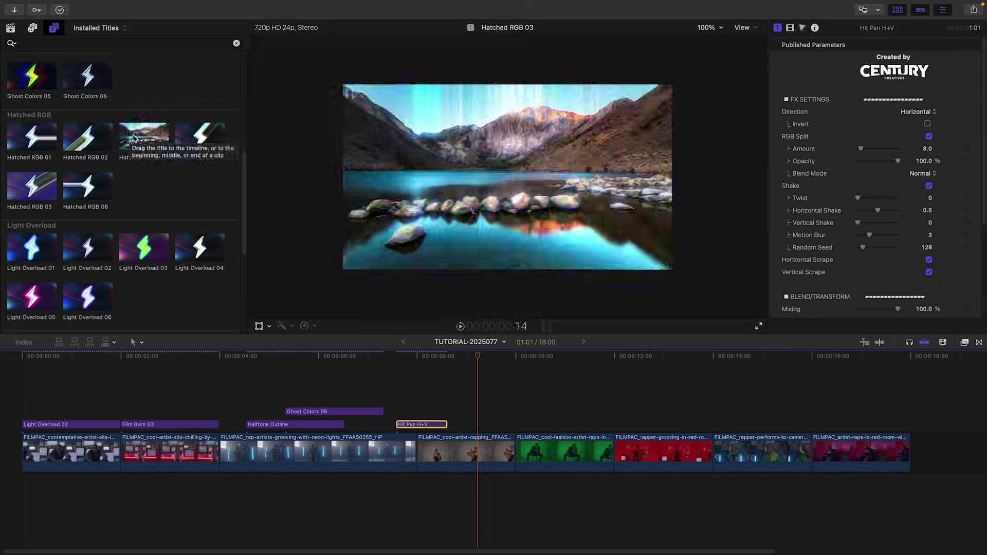
Add Hatched RGB 03 over the artist-rapping clip, then drag another RhythmFX title onto the timeline.
{"action": "mouse_move", "coordinate": [143, 136]}
{"action": "left_mouse_down"}
{"action": "mouse_move", "coordinate": [424, 435]}
{"action": "mouse_move", "coordinate": [419, 426]}
{"action": "left_mouse_up"}
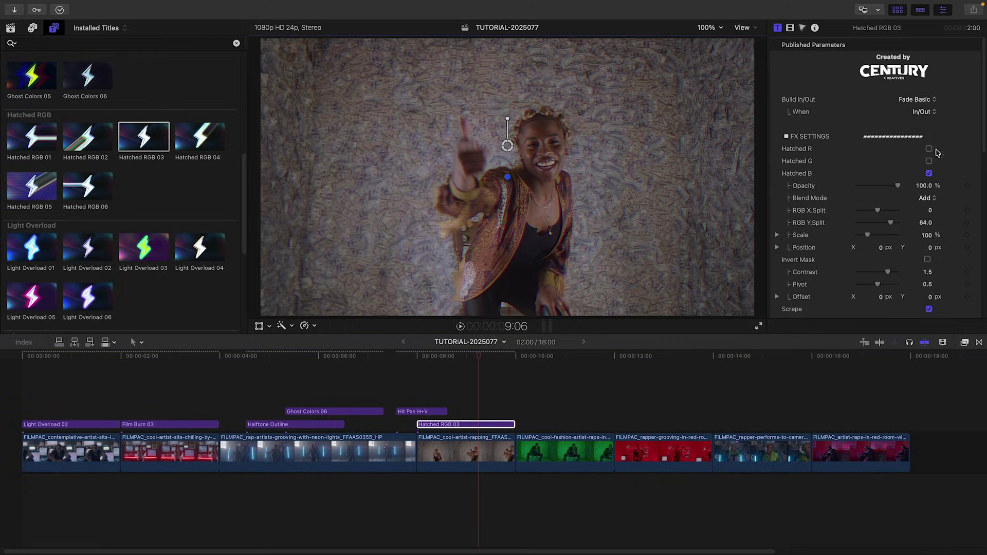
{"action": "scroll", "coordinate": [133, 197], "scroll_direction": "up", "scroll_amount": 5}
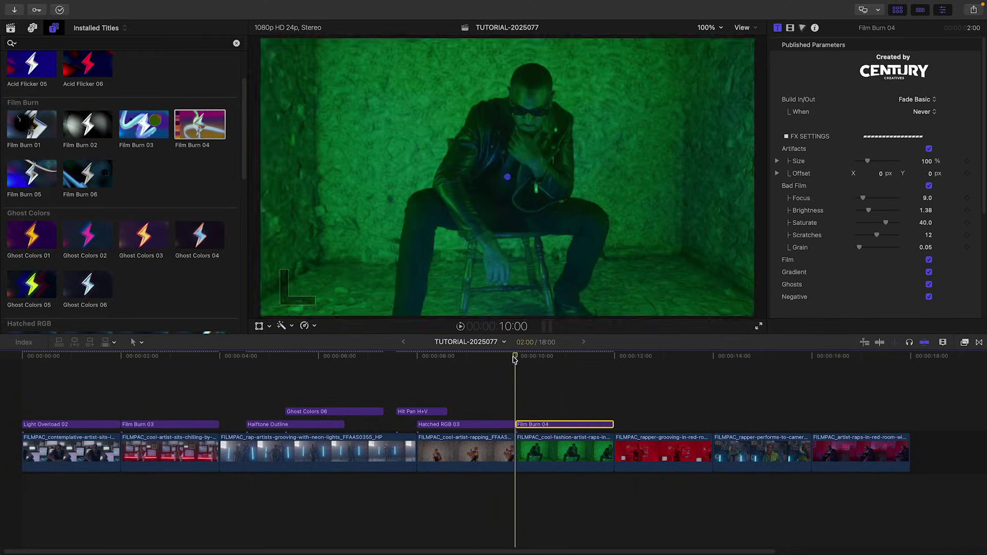
{"action": "scroll", "coordinate": [103, 154], "scroll_direction": "up", "scroll_amount": 3}
{"action": "left_click_drag", "start_coordinate": [88, 86], "coordinate": [583, 386]}
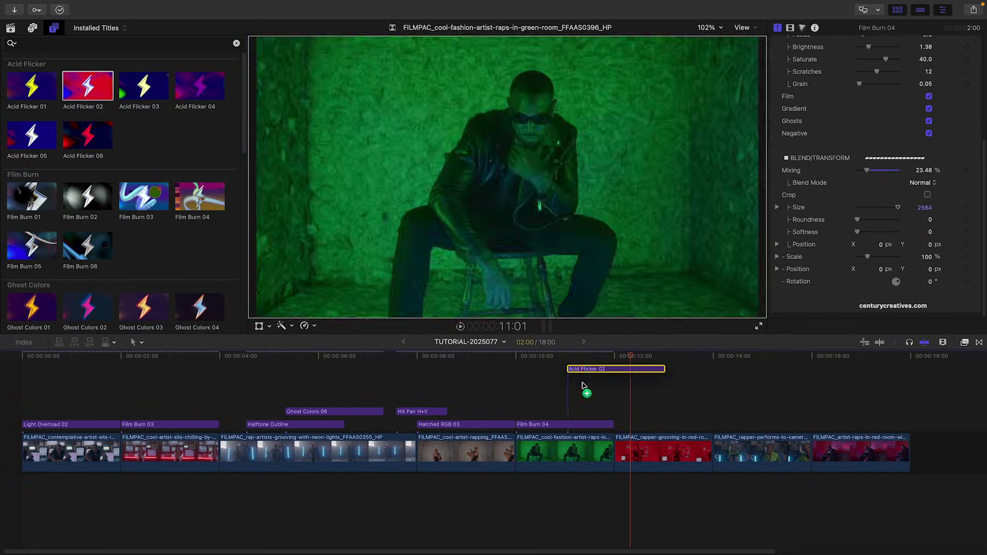
{"action": "scroll", "coordinate": [139, 172], "scroll_direction": "down", "scroll_amount": 10}
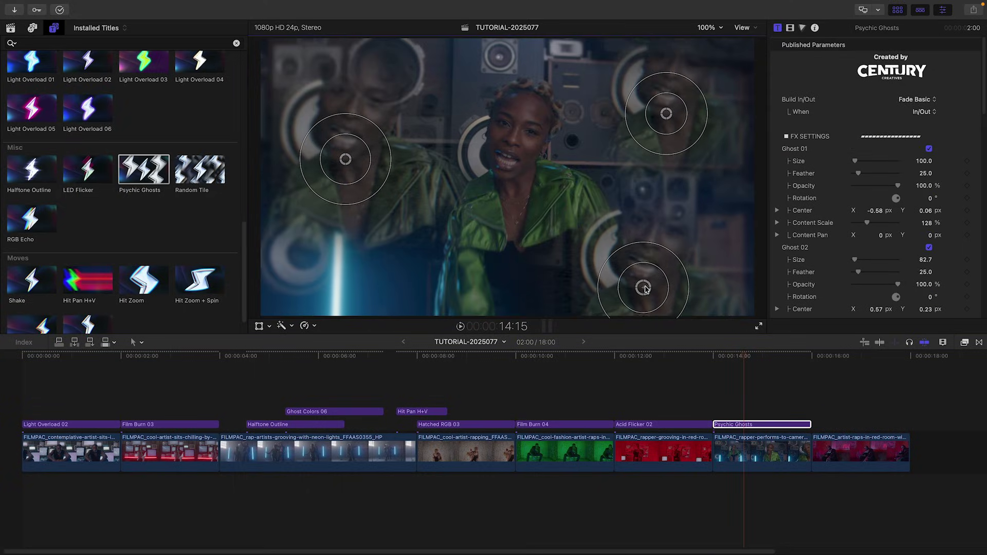
{"action": "scroll", "coordinate": [90, 206], "scroll_direction": "down", "scroll_amount": 2}
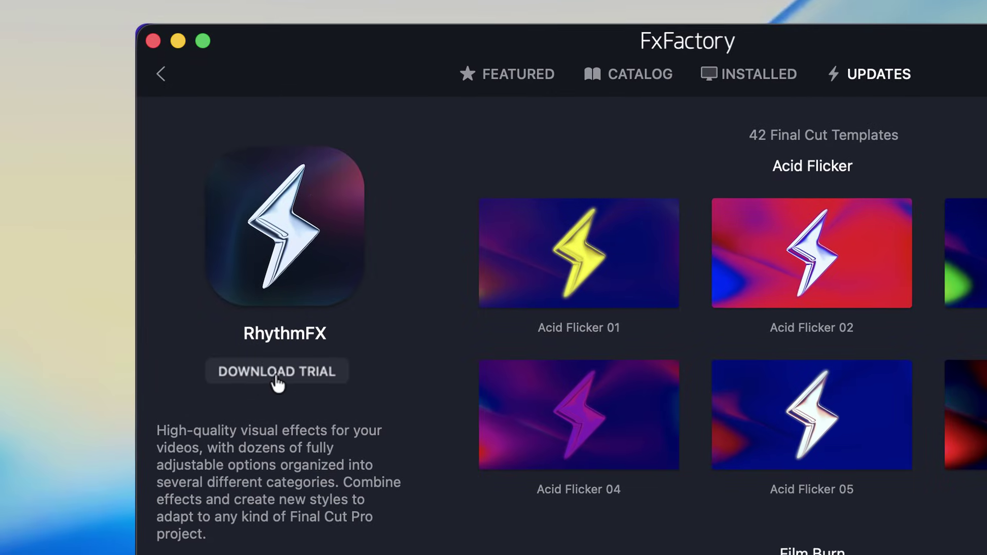
Start the RhythmFX trial download from its FxFactory product page.
{"action": "left_click", "coordinate": [278, 383]}
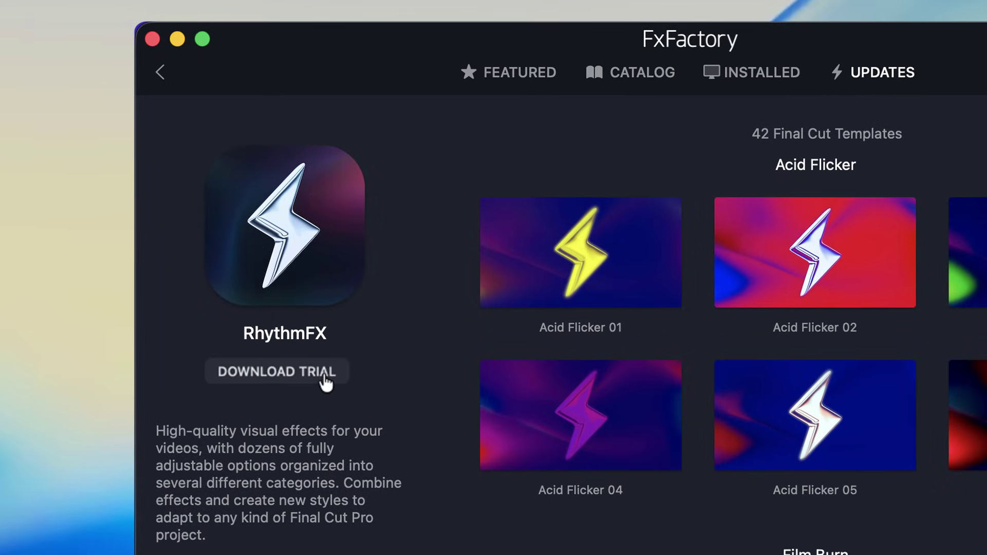